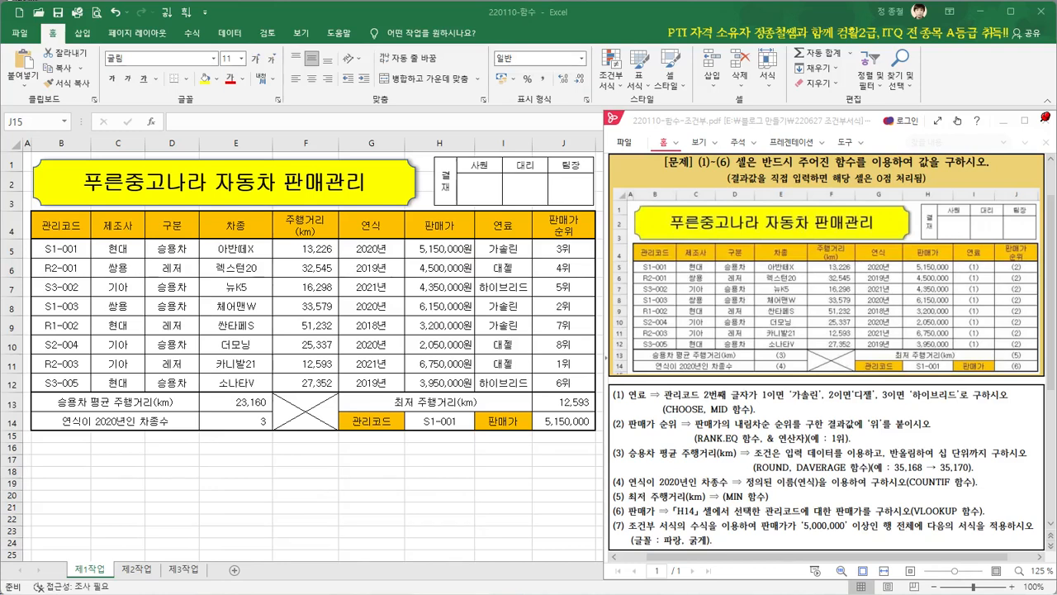
# - Switch to the browser and read the blog post introducing the conditional formatting lesson and its 220110-함수.xlsx file, returning to Excel
pyautogui.click(513, 594)
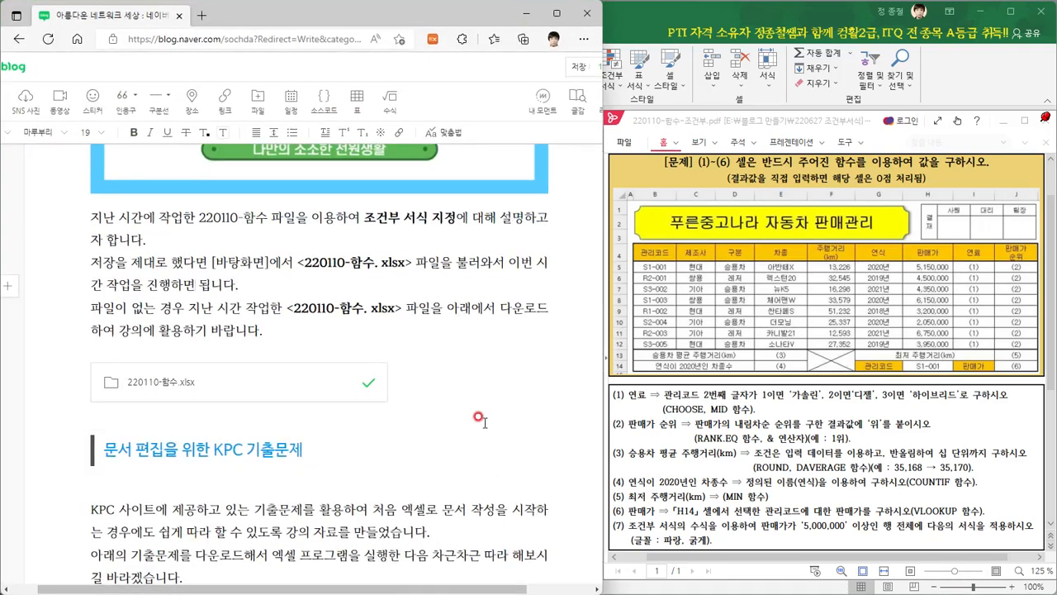
pyautogui.scroll(5, 331, 356)
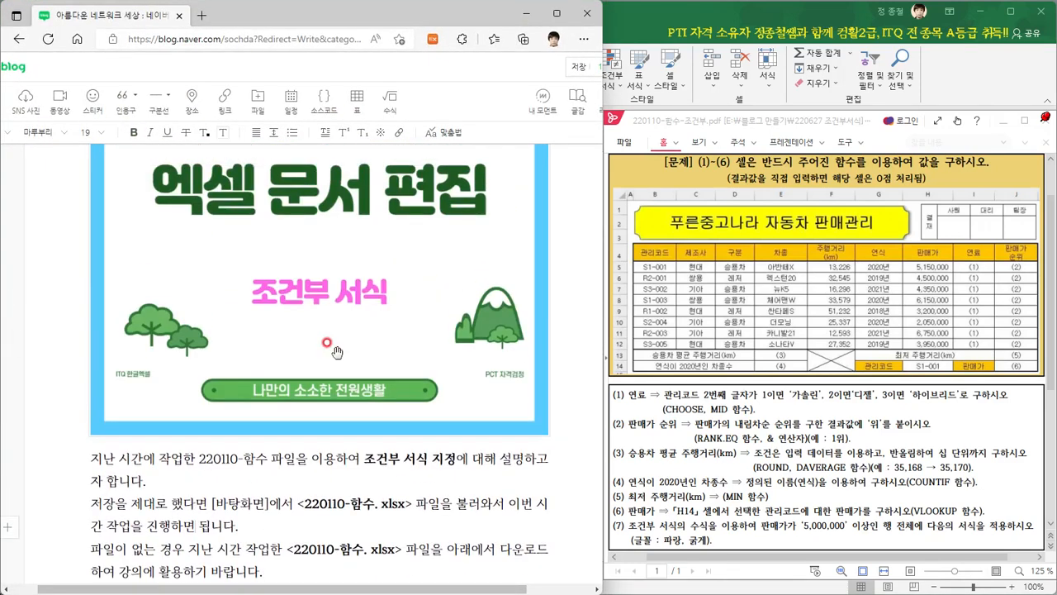
pyautogui.scroll(3, 337, 354)
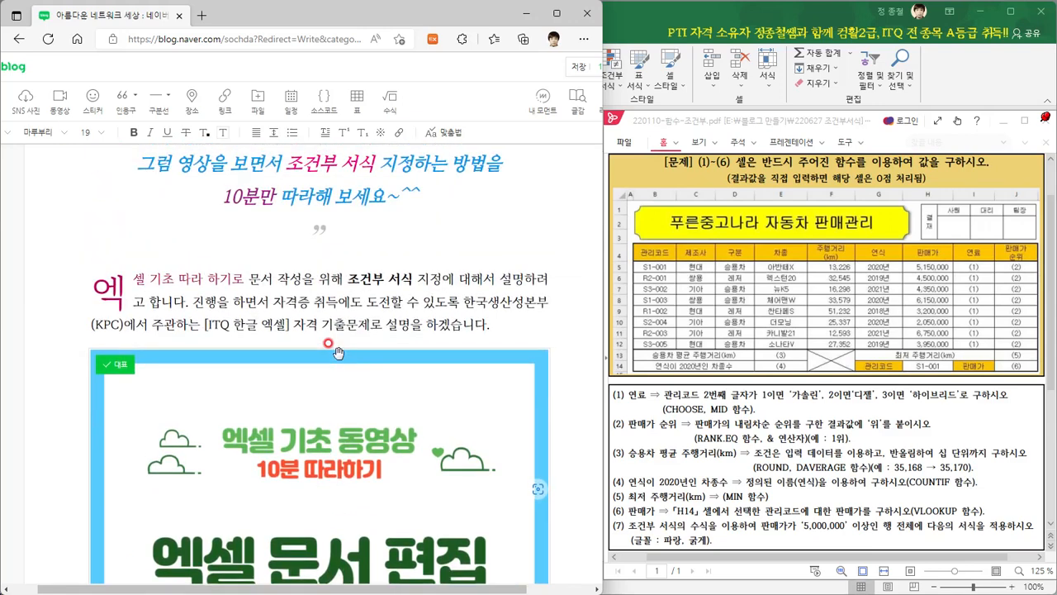
pyautogui.scroll(-2, 338, 358)
pyautogui.scroll(-6, 338, 360)
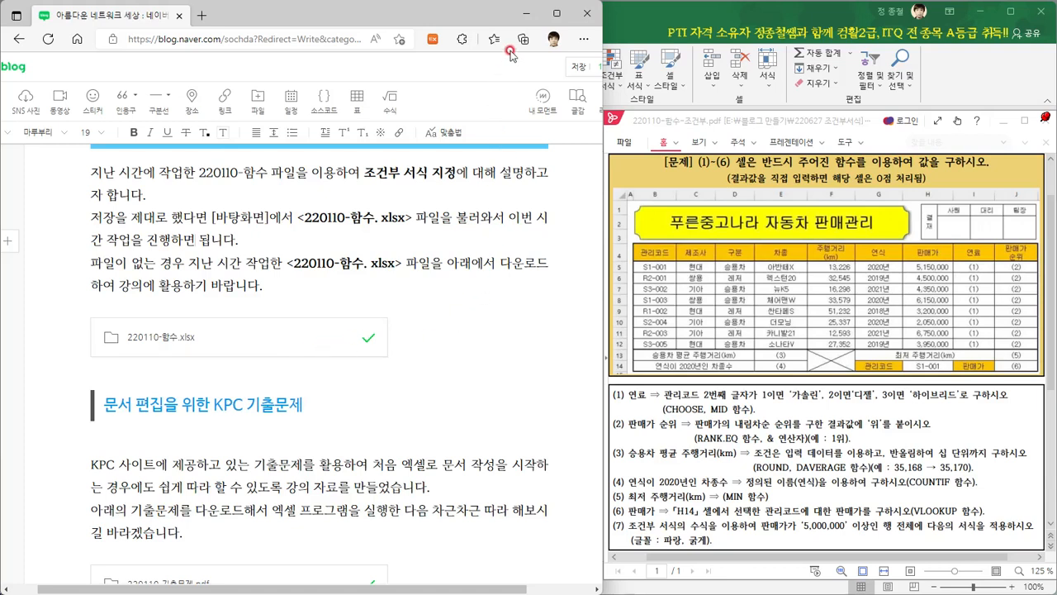
pyautogui.click(526, 11)
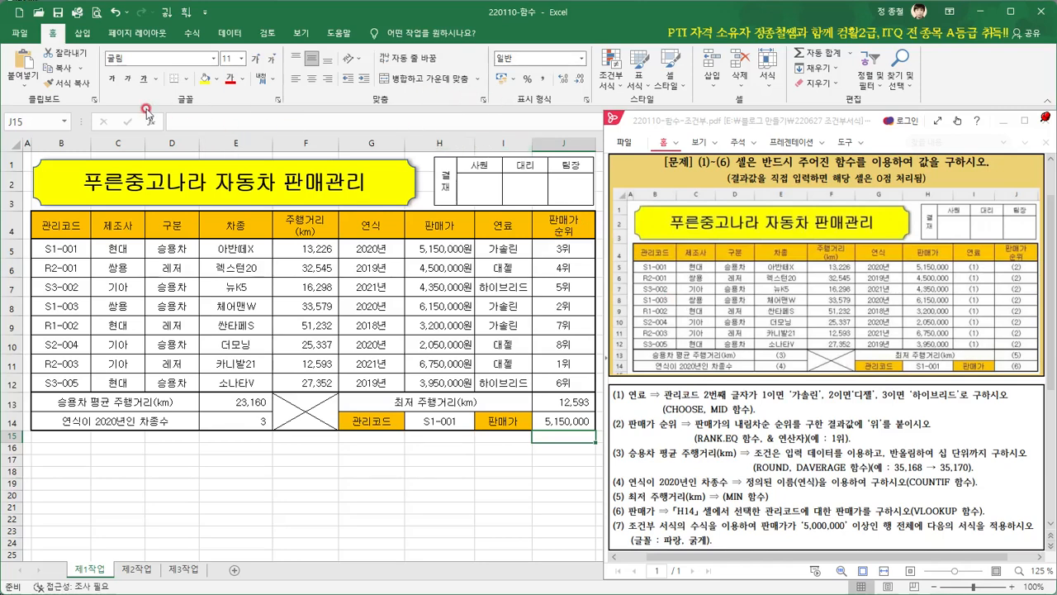
# - Browse the desktop folder for the 220110-함수 workbook without opening it, and return to the worksheet
pyautogui.click(20, 38)
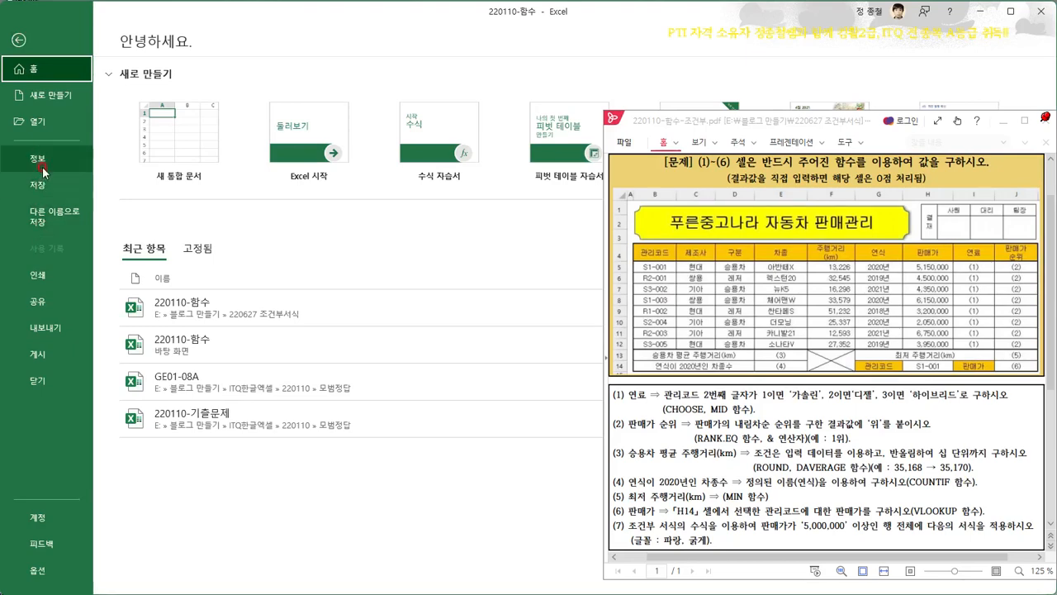
pyautogui.click(37, 124)
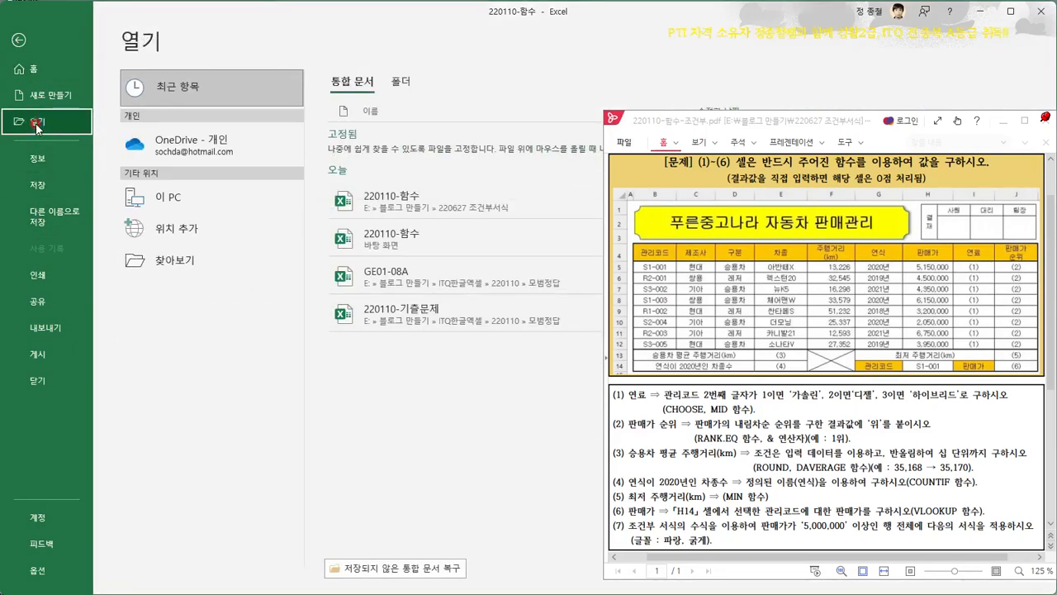
pyautogui.click(398, 191)
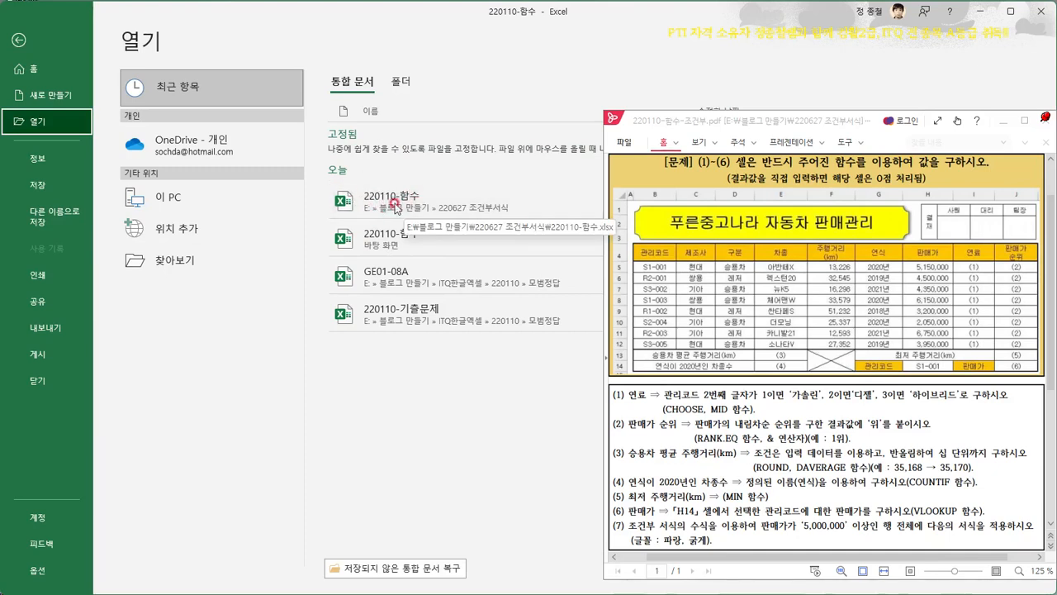
pyautogui.click(367, 79)
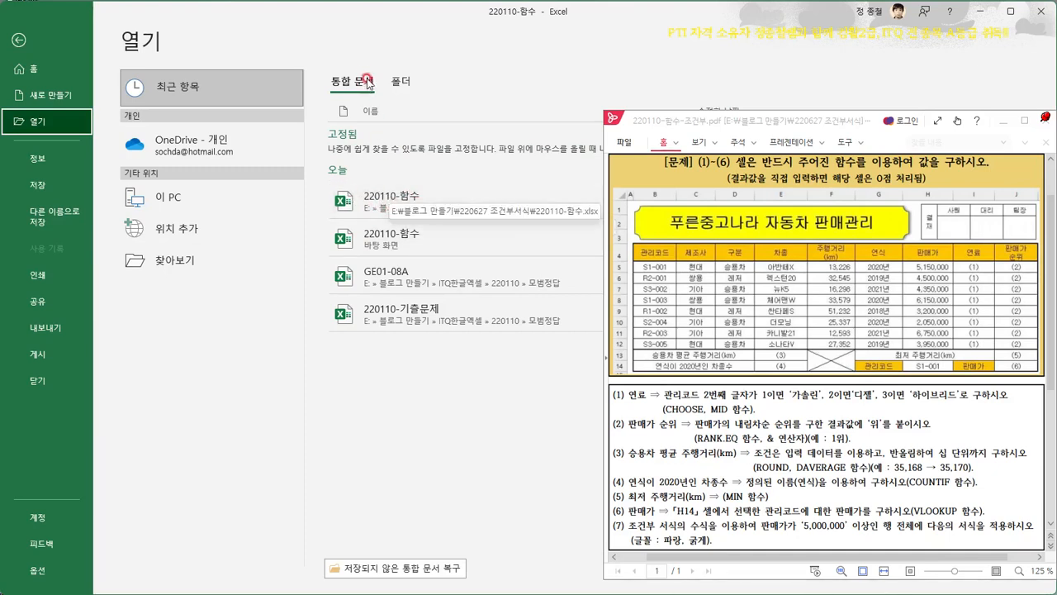
pyautogui.click(369, 203)
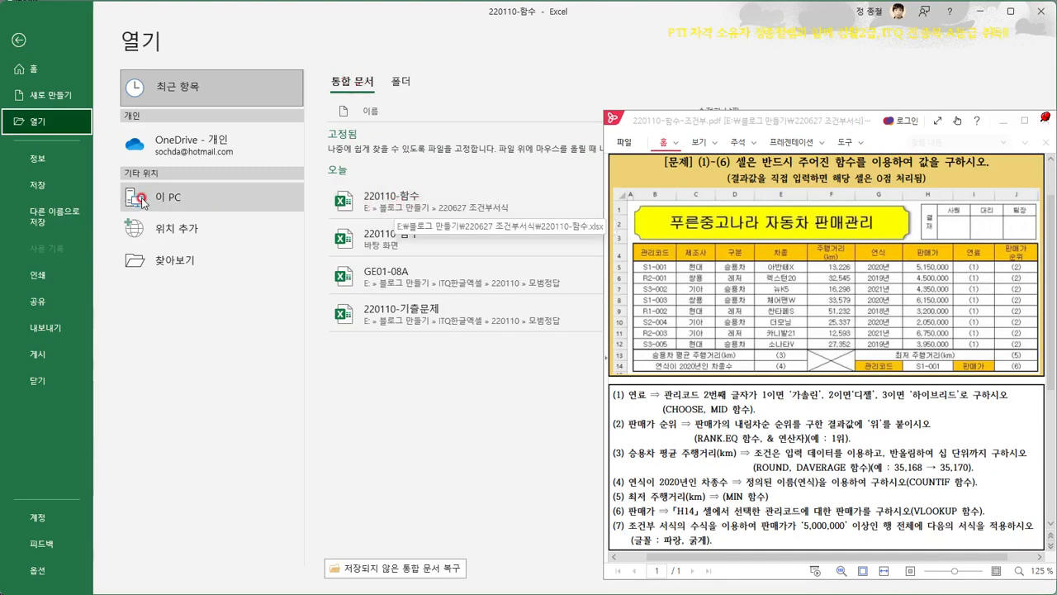
pyautogui.click(177, 261)
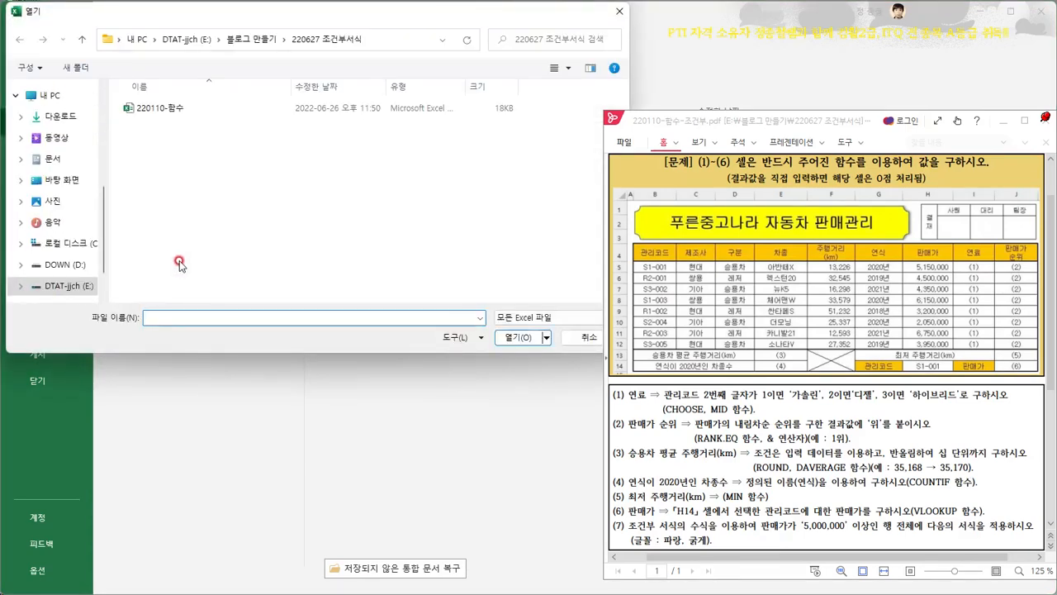
pyautogui.click(64, 180)
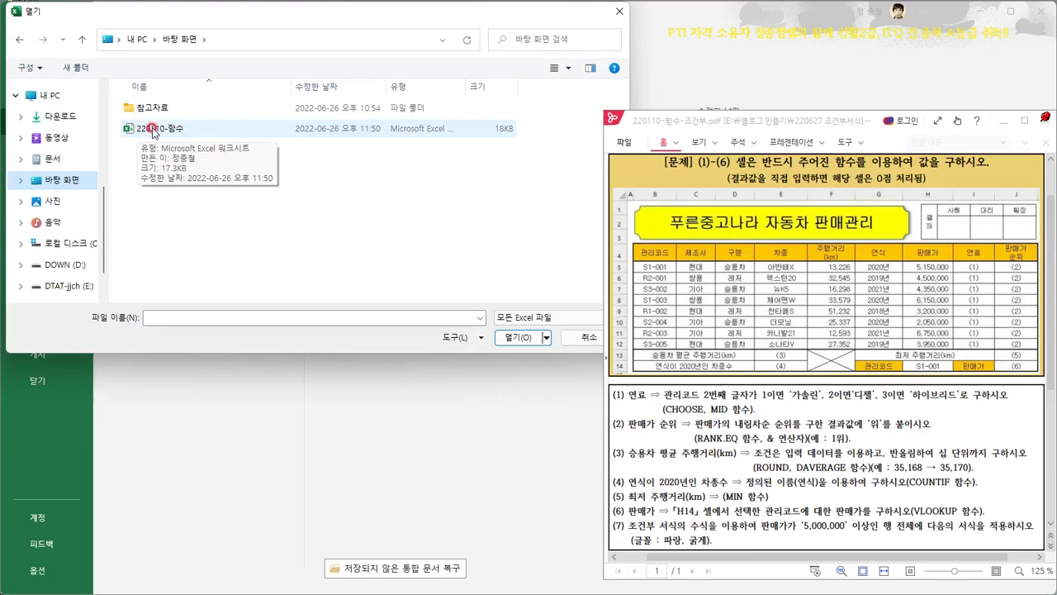
pyautogui.click(590, 338)
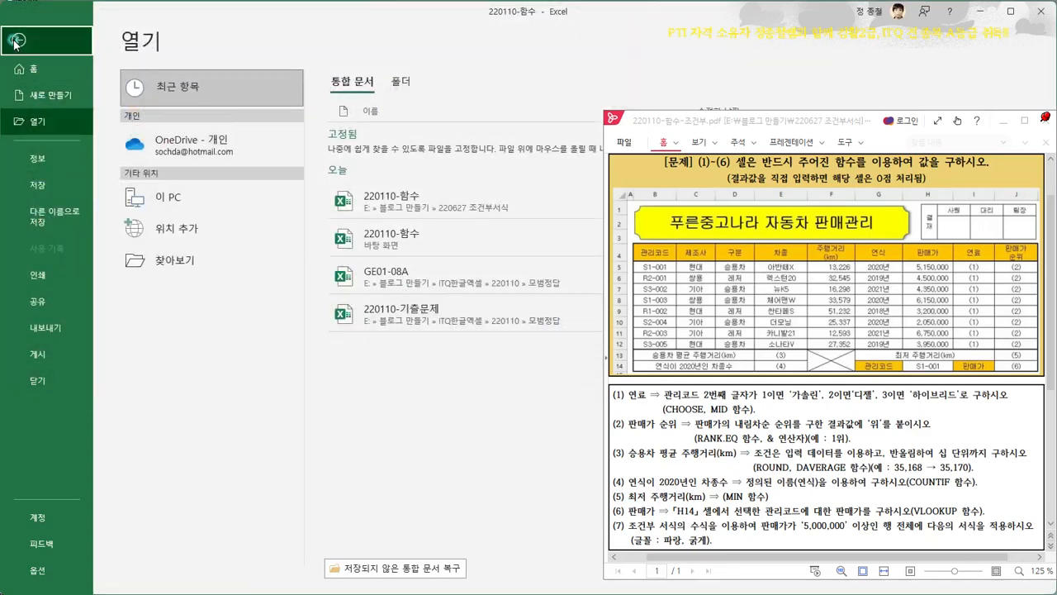
pyautogui.click(17, 40)
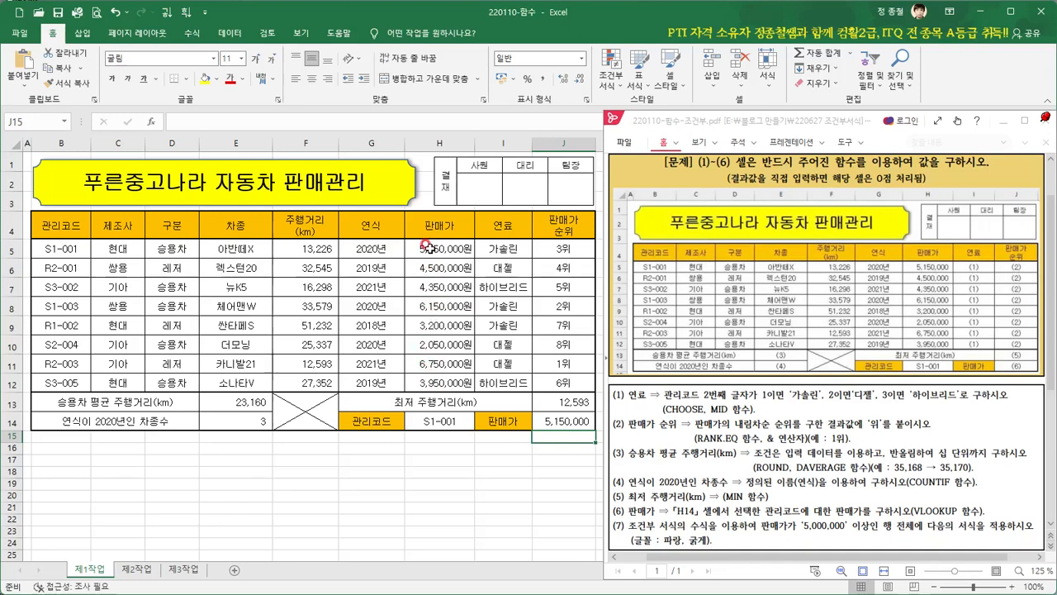
# - Examine the 판매가 values and the full table rows whose price is 5,000,000 or more
pyautogui.click(444, 249)
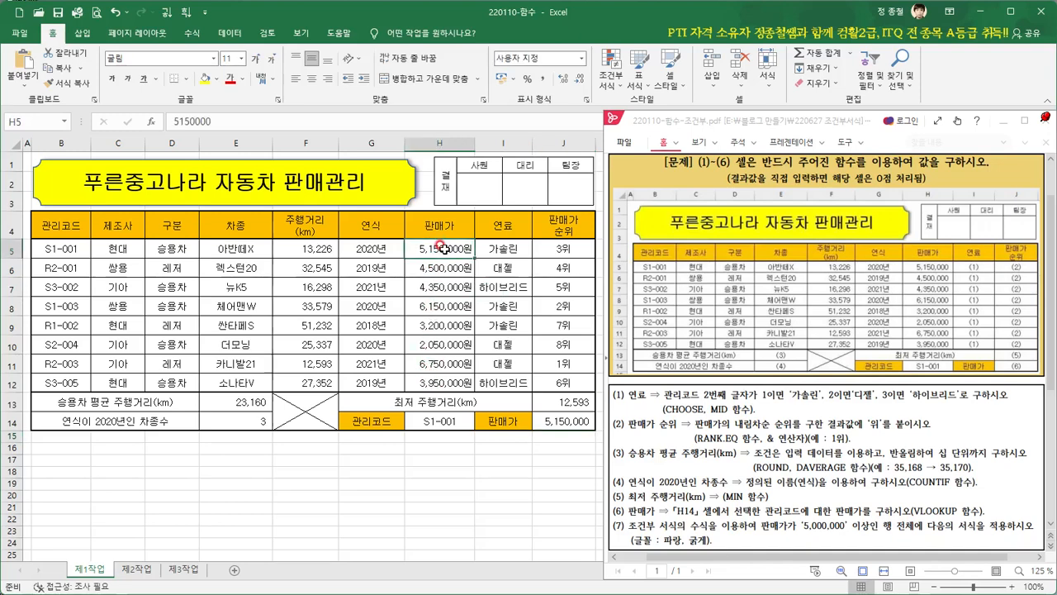
pyautogui.click(432, 308)
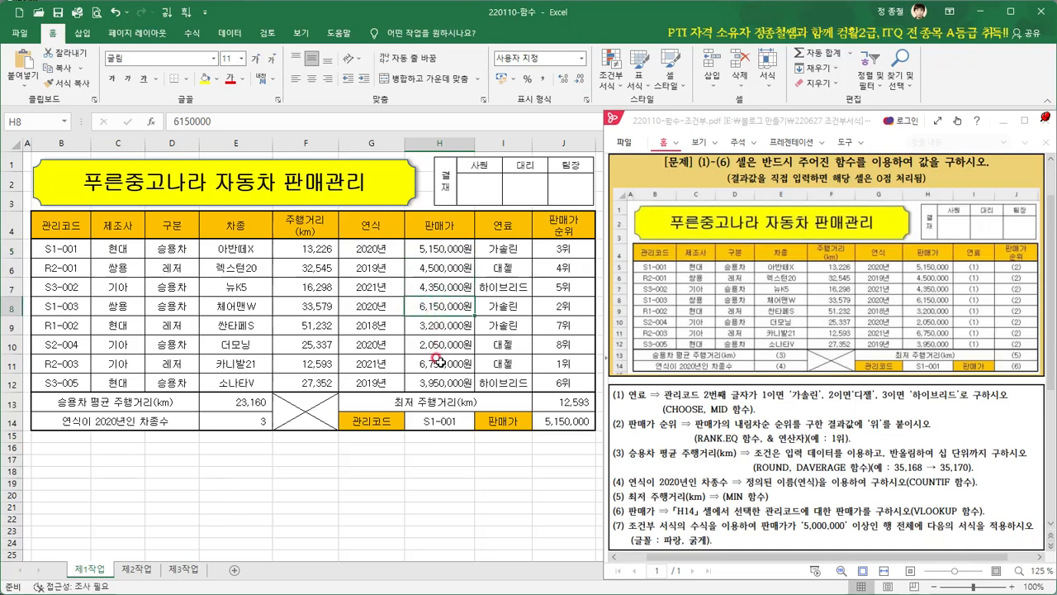
pyautogui.click(438, 362)
pyautogui.moveTo(57, 248); pyautogui.dragTo(547, 255)
pyautogui.moveTo(54, 305); pyautogui.dragTo(549, 307)
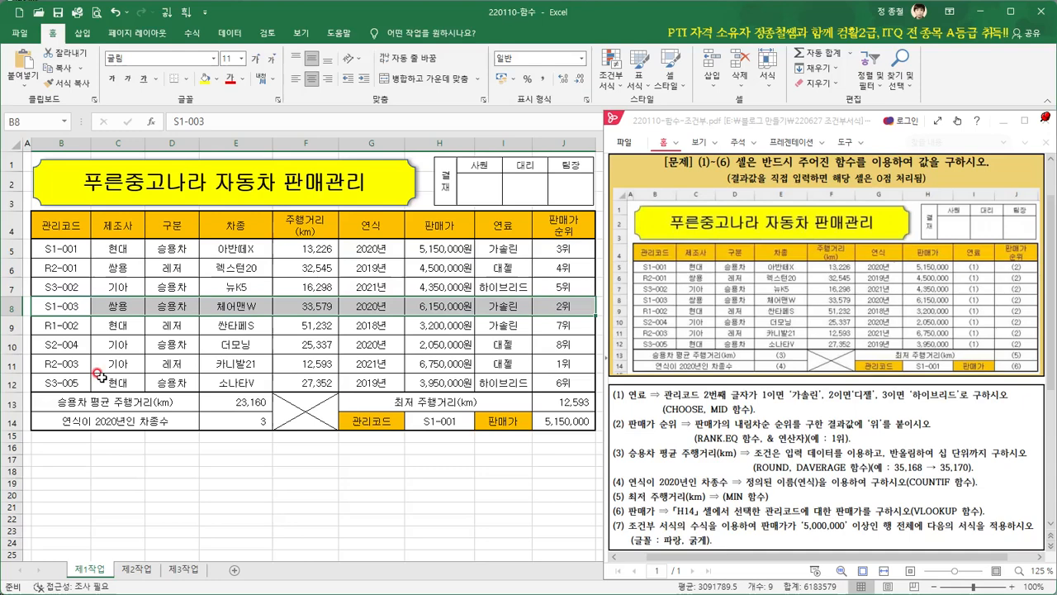
pyautogui.moveTo(64, 363); pyautogui.dragTo(555, 363)
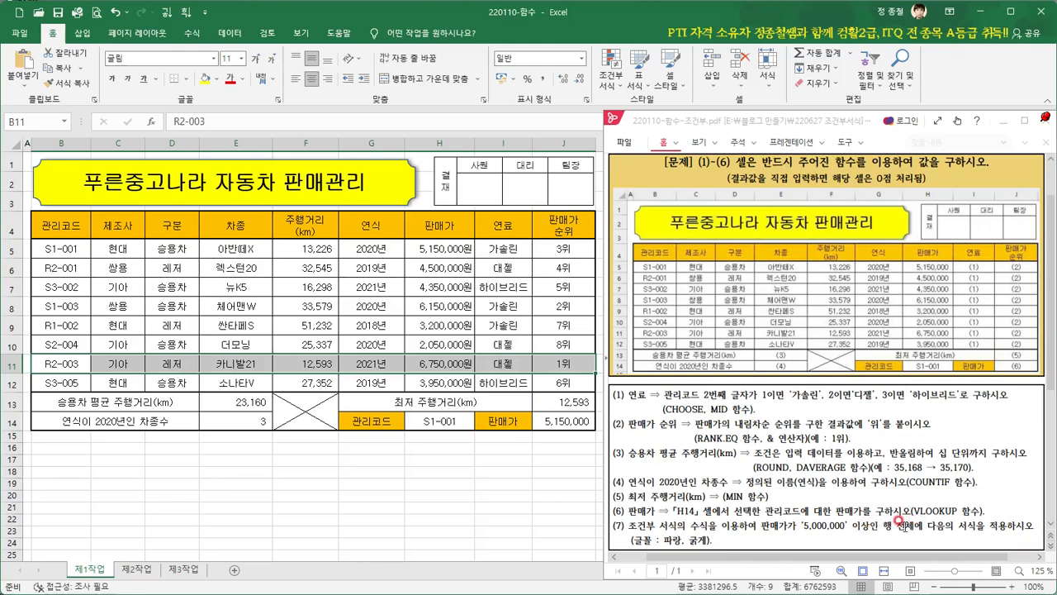
pyautogui.moveTo(431, 248); pyautogui.dragTo(435, 369)
pyautogui.click(430, 249)
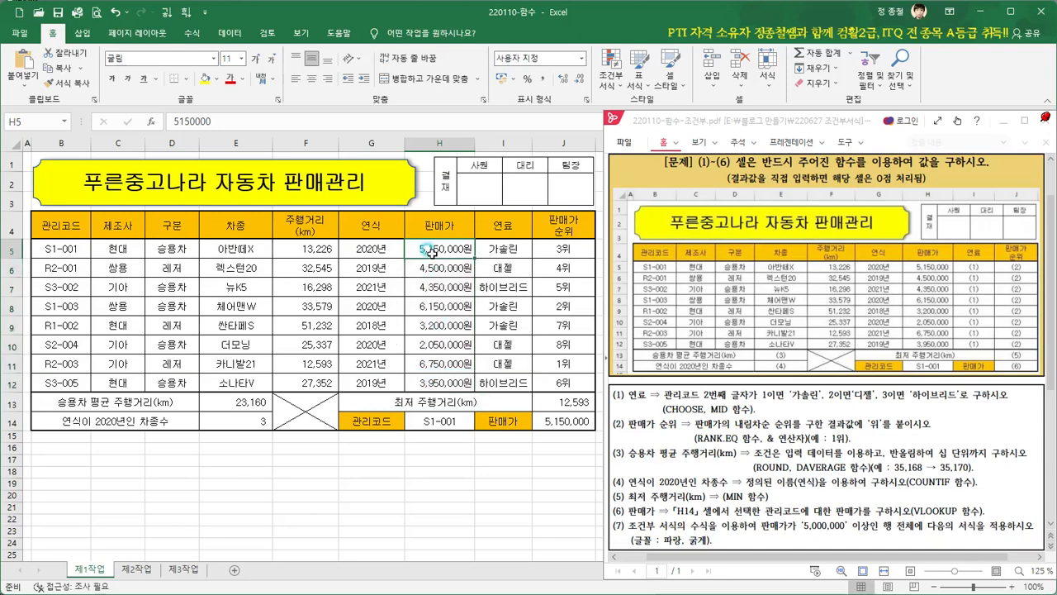
pyautogui.click(431, 305)
pyautogui.click(443, 364)
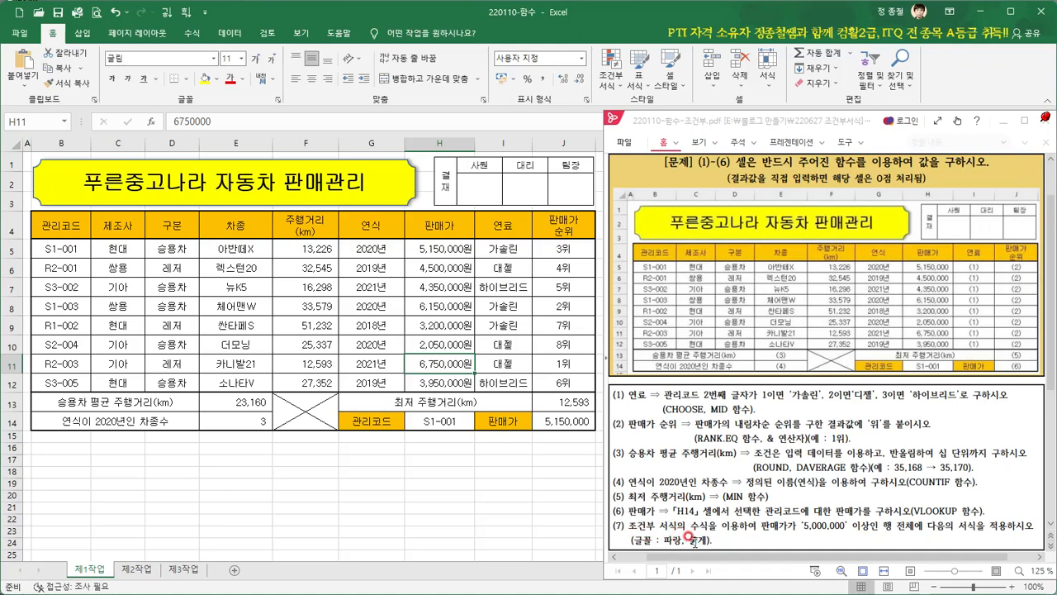
# - Start a new conditional formatting rule for B5:J12 that uses a formula to determine which cells to format
pyautogui.moveTo(50, 248); pyautogui.dragTo(556, 382)
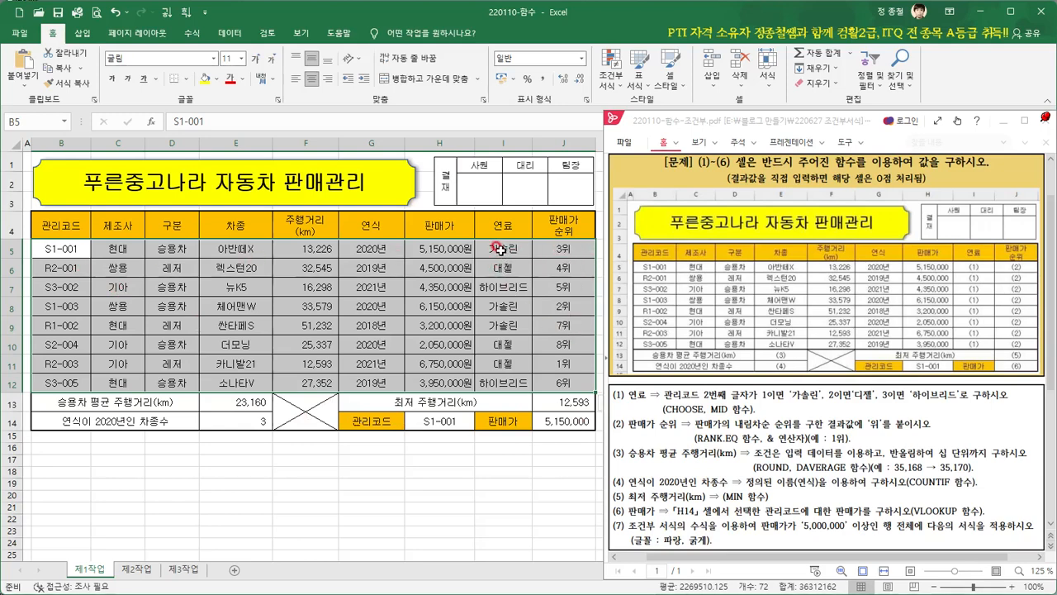
pyautogui.click(622, 89)
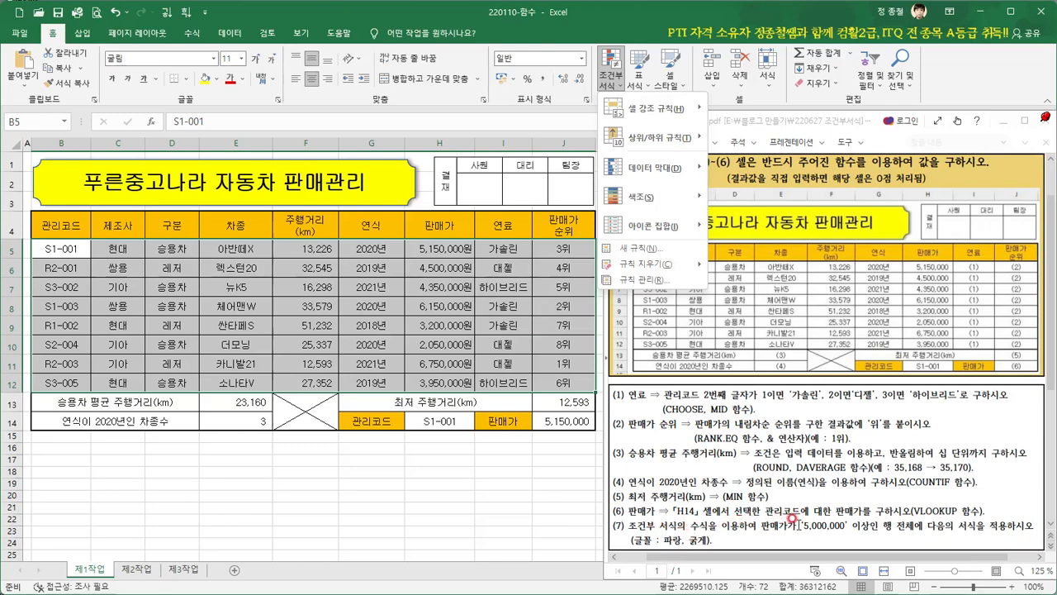
pyautogui.click(646, 250)
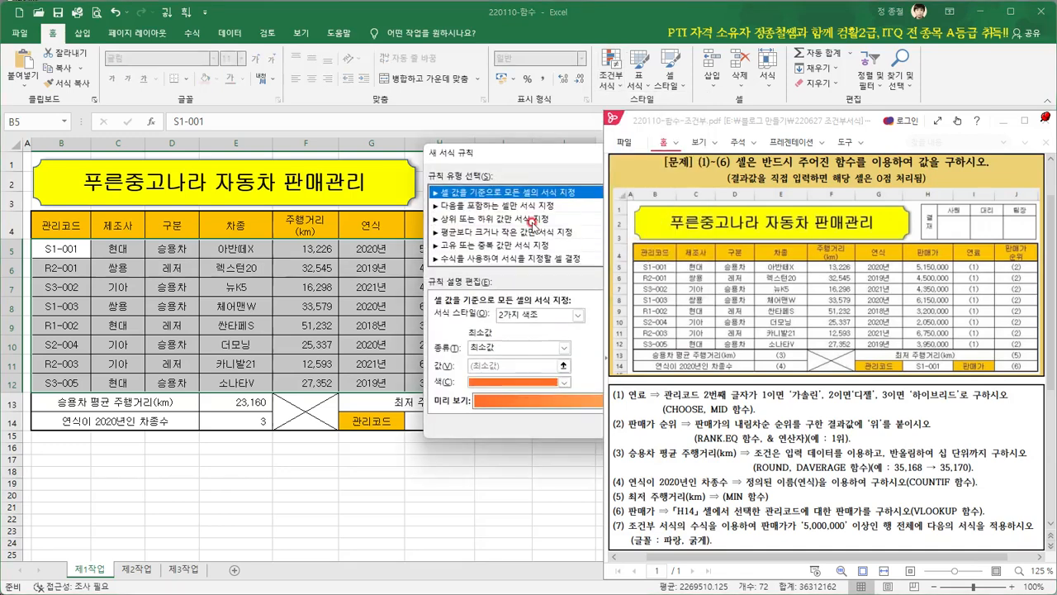
pyautogui.moveTo(495, 157); pyautogui.dragTo(196, 142)
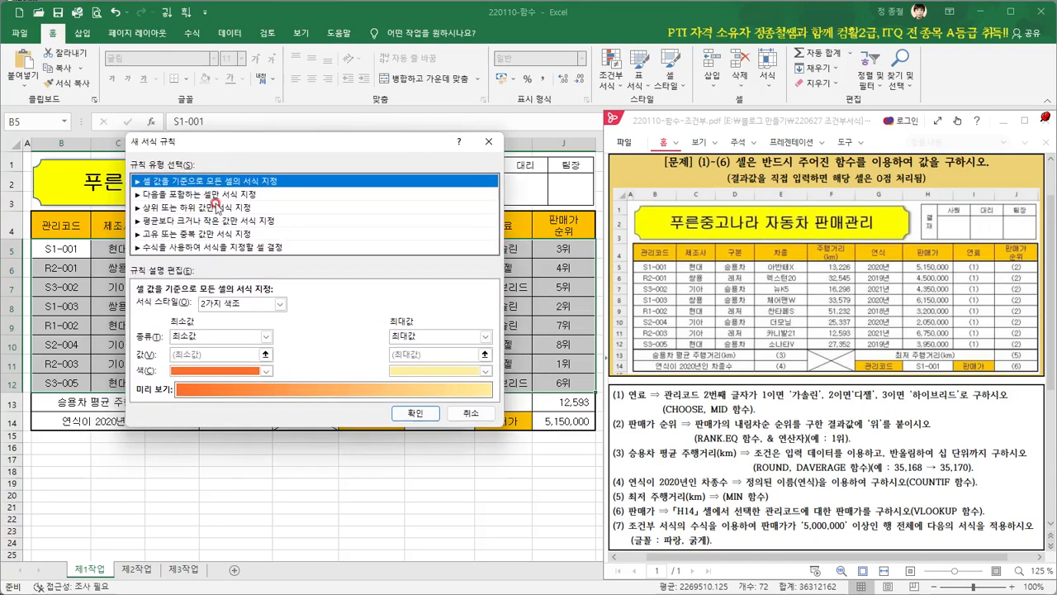
pyautogui.click(215, 247)
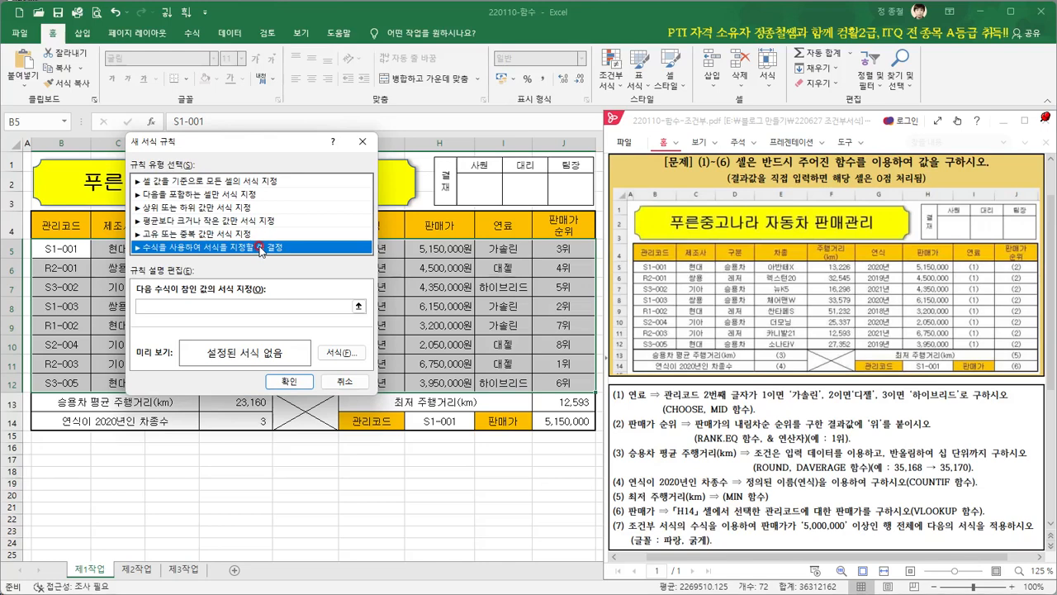
# - Begin the rule's formula with a reference to the first 판매가 cell, locking only the column as =$H5
pyautogui.click(189, 305)
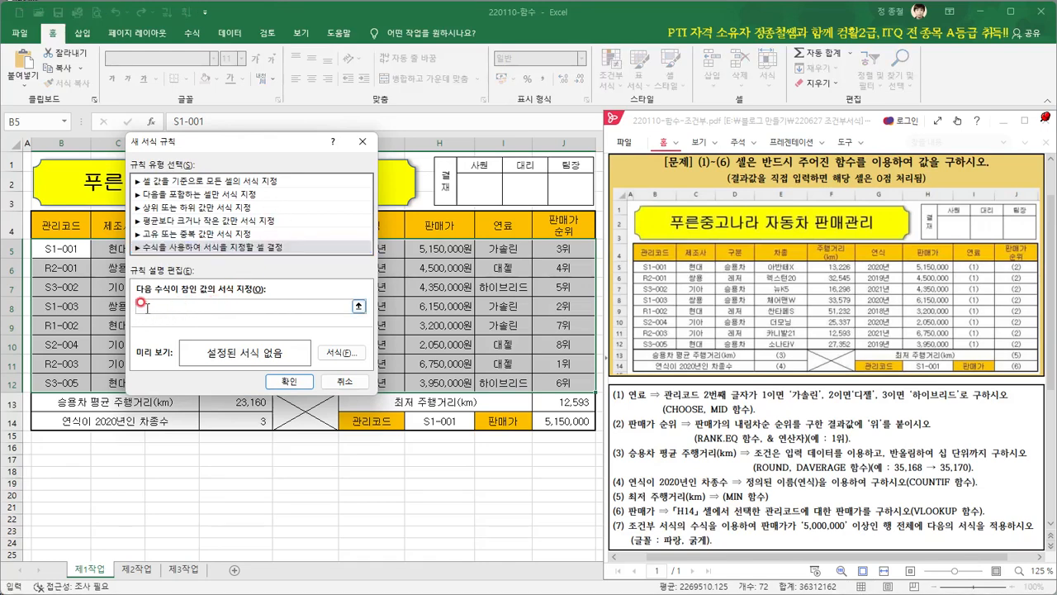
pyautogui.click(252, 144)
pyautogui.moveTo(252, 144); pyautogui.dragTo(224, 285)
pyautogui.click(718, 526)
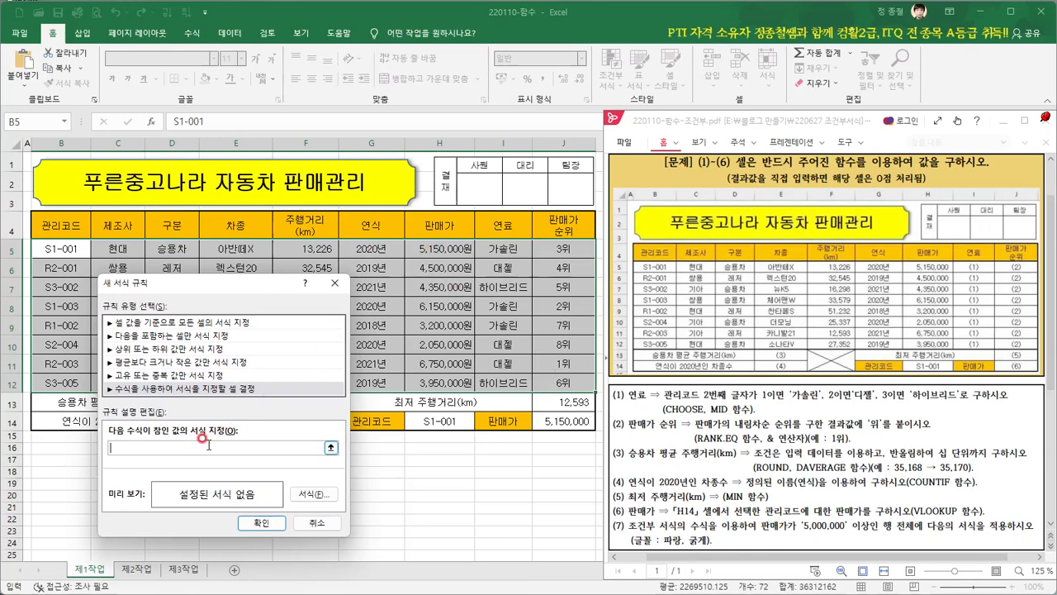
pyautogui.click(438, 248)
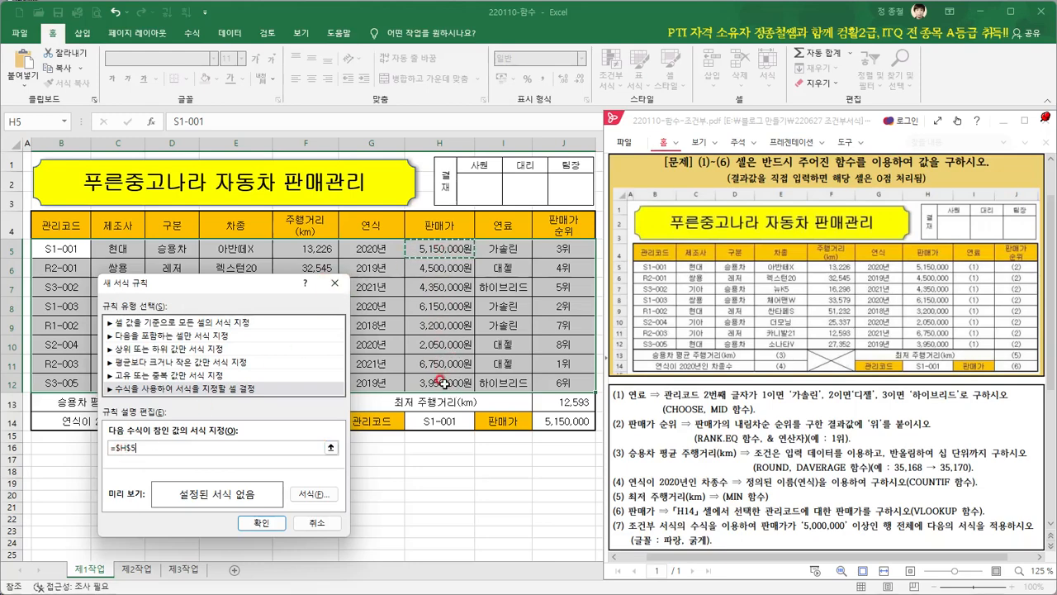
pyautogui.click(116, 447)
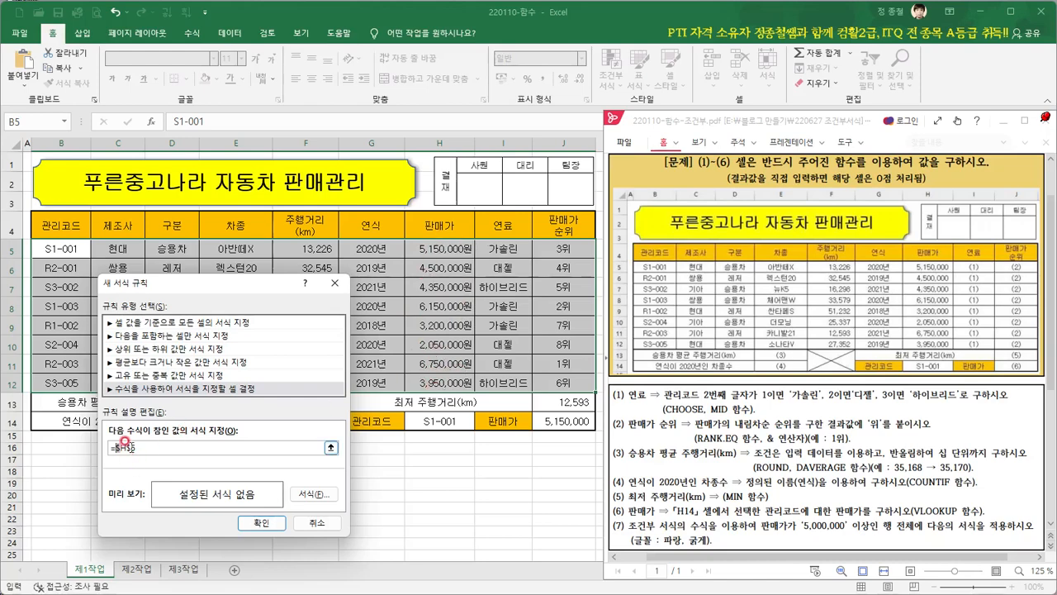
pyautogui.click(130, 447)
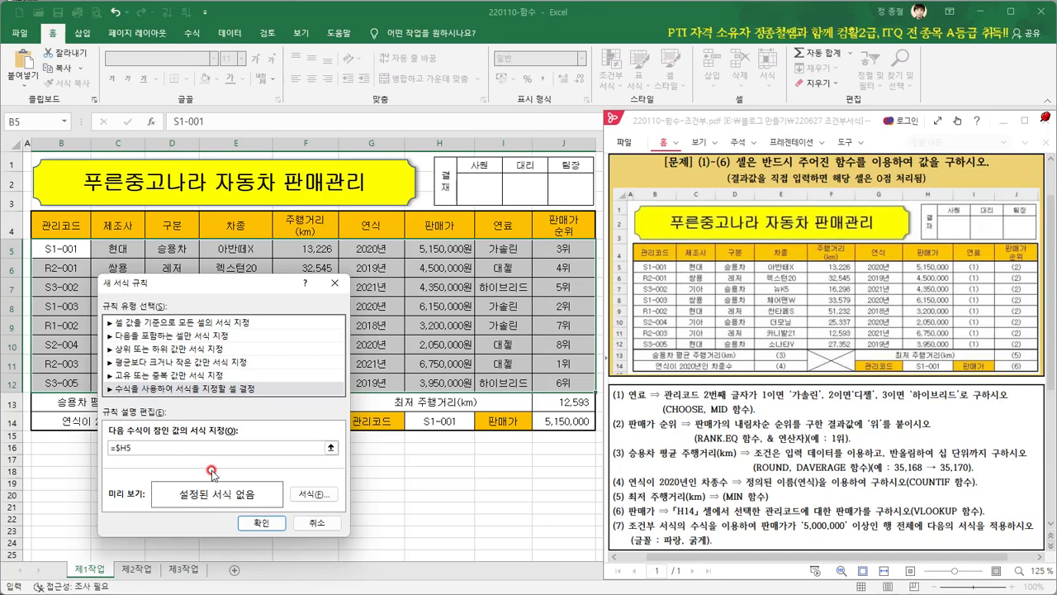
# - Complete the rule's condition as =$H5>=5000000, keeping the column reference absolute and the row relative
pyautogui.click(122, 444)
pyautogui.press('Delete')
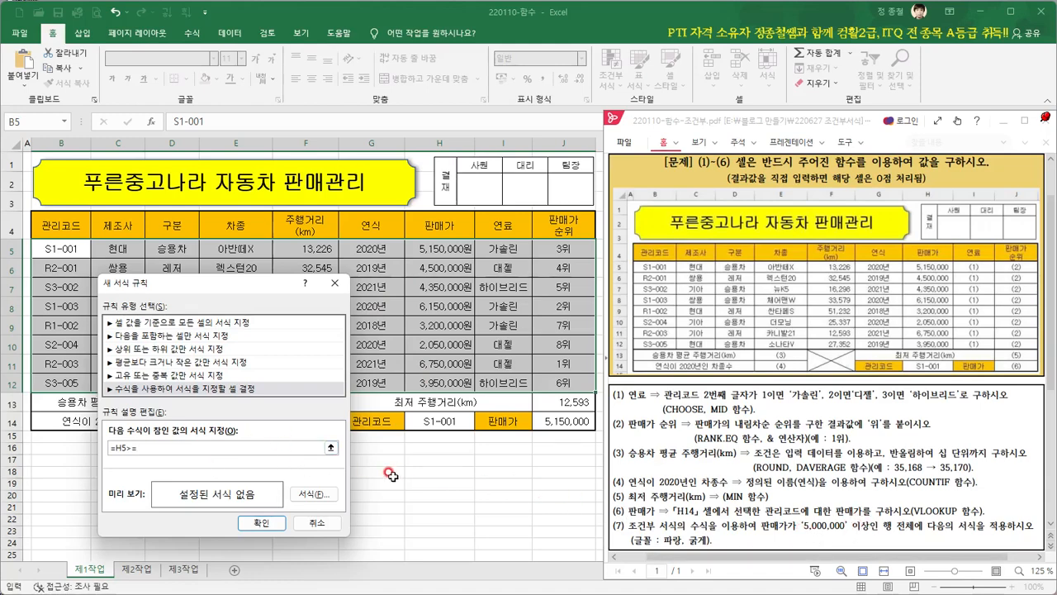
pyautogui.moveTo(127, 450); pyautogui.dragTo(146, 451)
pyautogui.click(130, 450)
pyautogui.moveTo(138, 447); pyautogui.dragTo(153, 447)
pyautogui.moveTo(136, 448); pyautogui.dragTo(147, 448)
pyautogui.write('5000000')
pyautogui.click(113, 447)
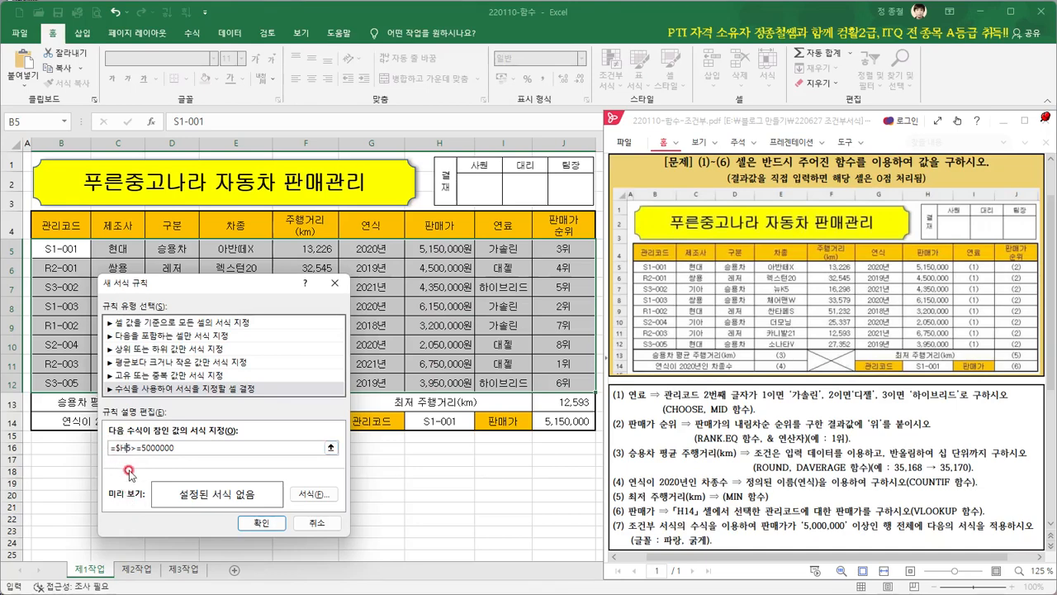
pyautogui.click(206, 447)
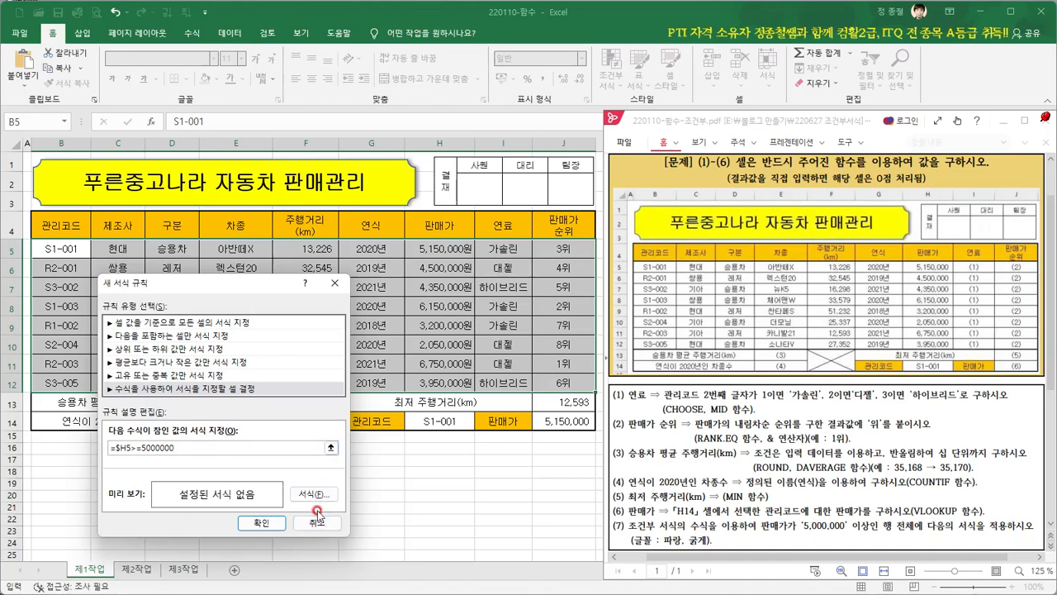
pyautogui.click(189, 472)
# - Set the rule's font format to the standard blue colour and the bold (굵게) style
pyautogui.click(288, 522)
pyautogui.click(310, 495)
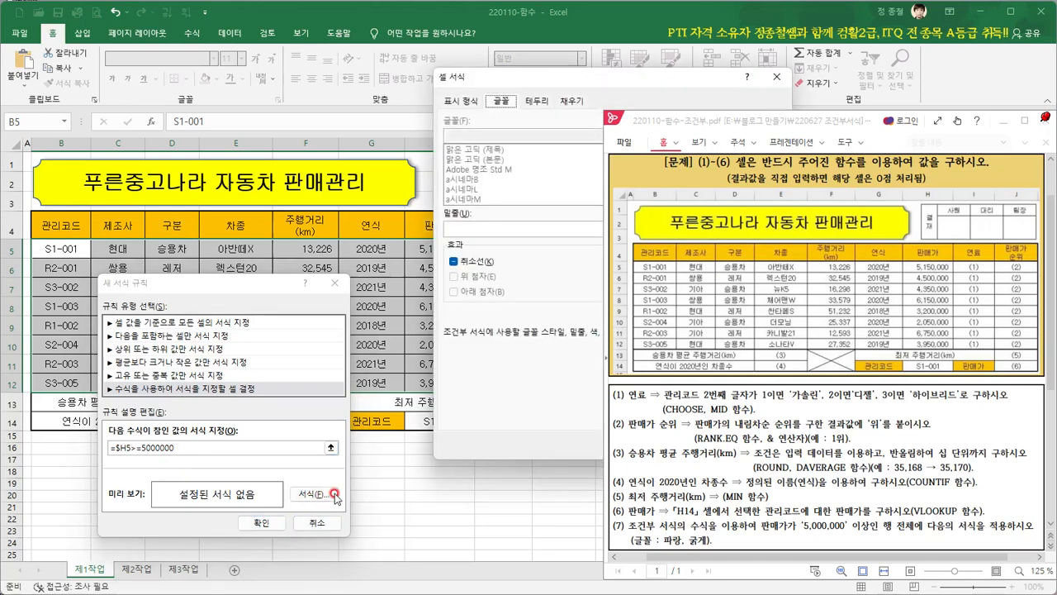
pyautogui.click(583, 84)
pyautogui.moveTo(583, 84); pyautogui.dragTo(450, 101)
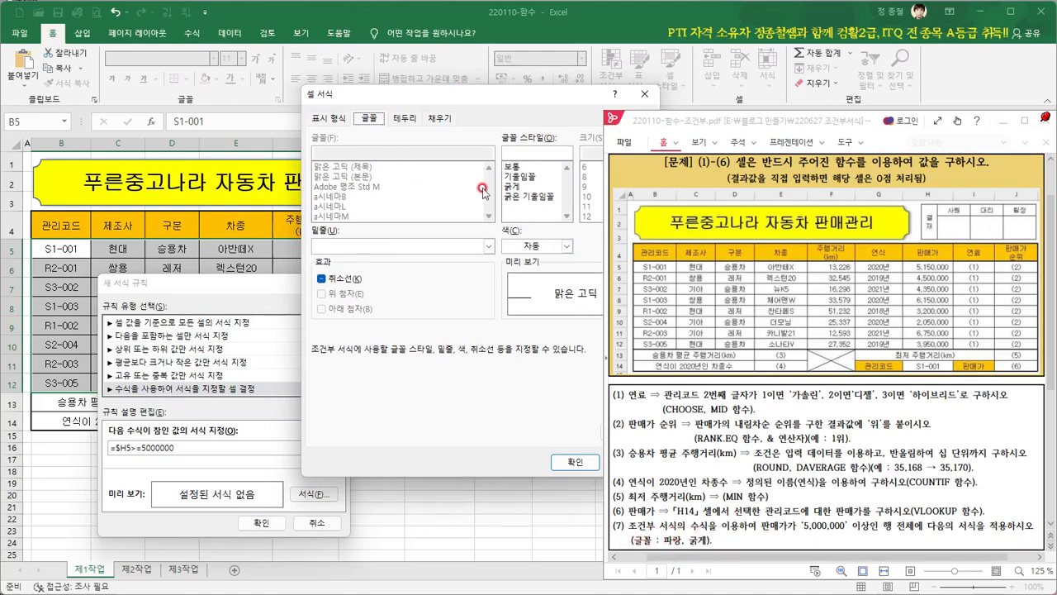
pyautogui.moveTo(466, 96); pyautogui.dragTo(410, 96)
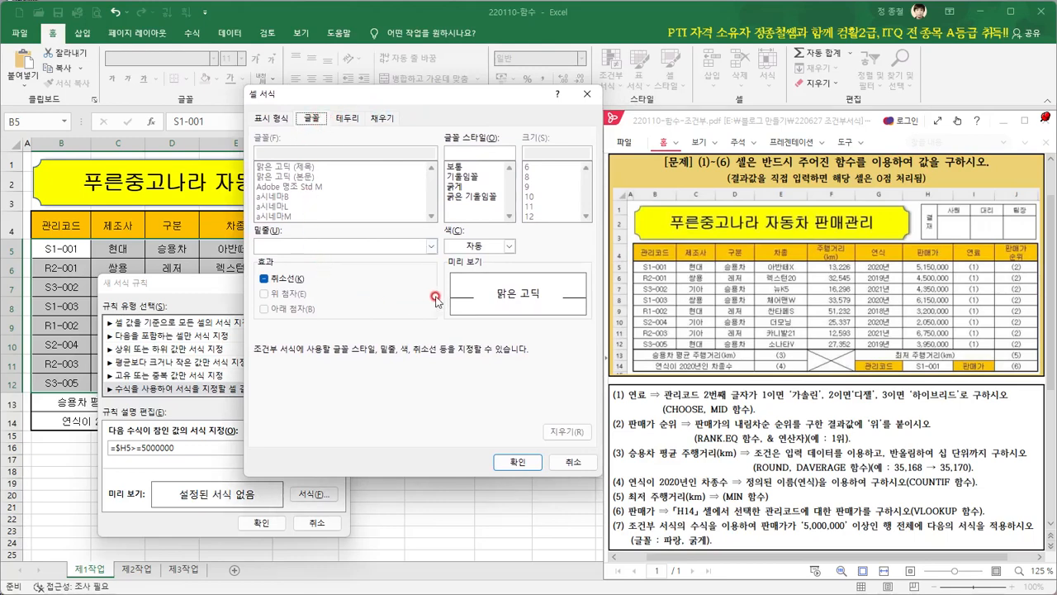
pyautogui.click(508, 247)
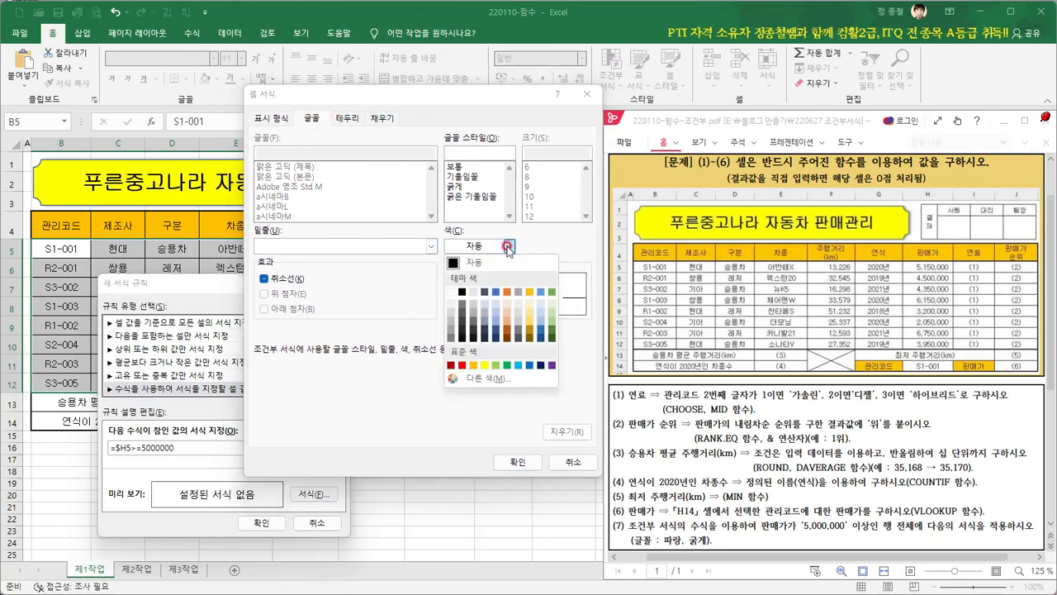
pyautogui.click(530, 365)
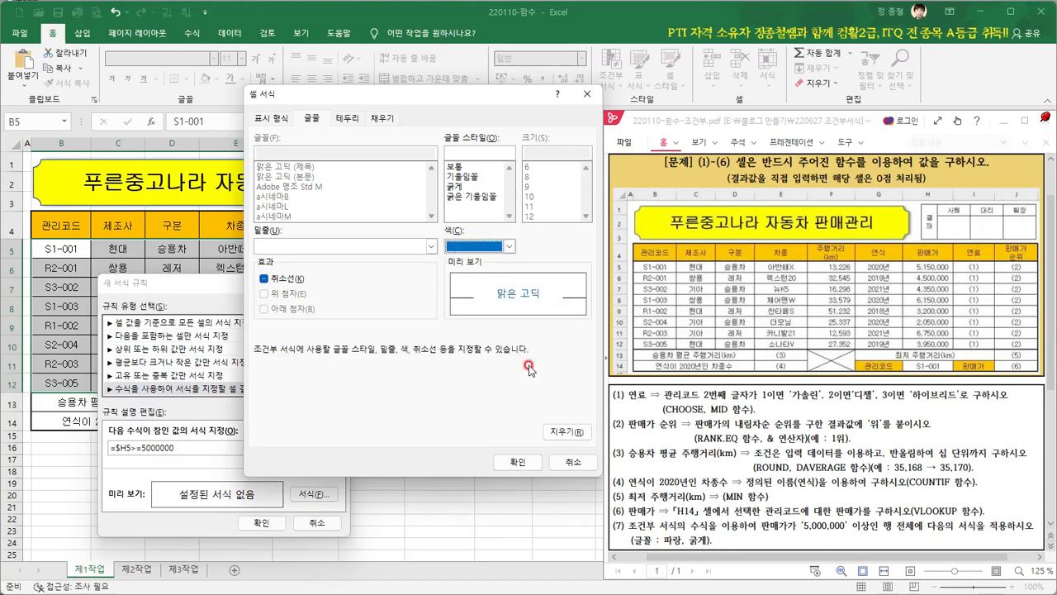
pyautogui.click(453, 187)
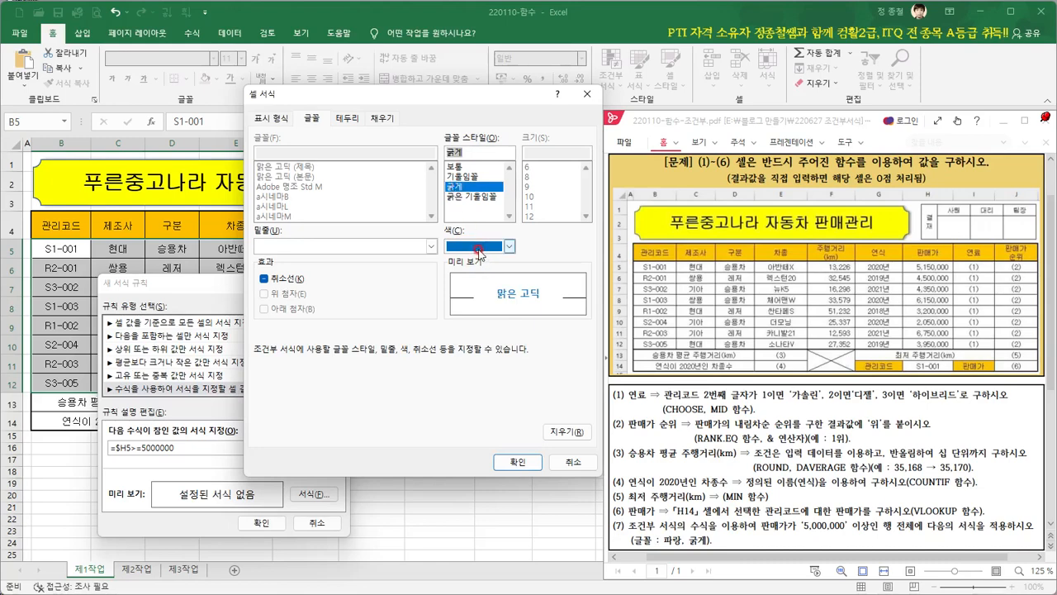
# - Accept the cell format, apply the new formula rule to B5:J12, and deselect the table range
pyautogui.moveTo(464, 96); pyautogui.dragTo(403, 98)
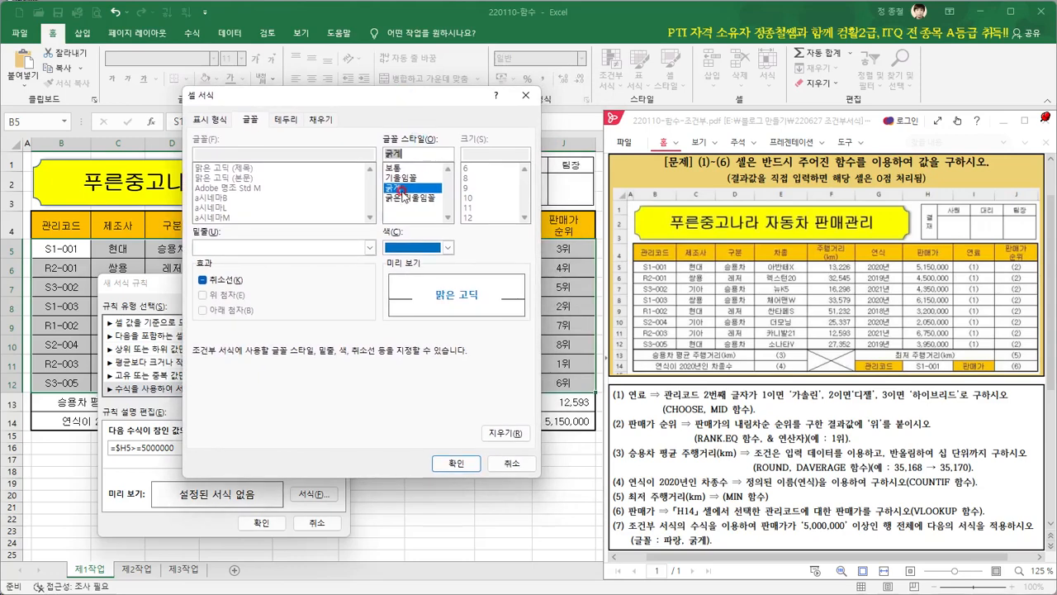
pyautogui.click(464, 467)
pyautogui.click(456, 464)
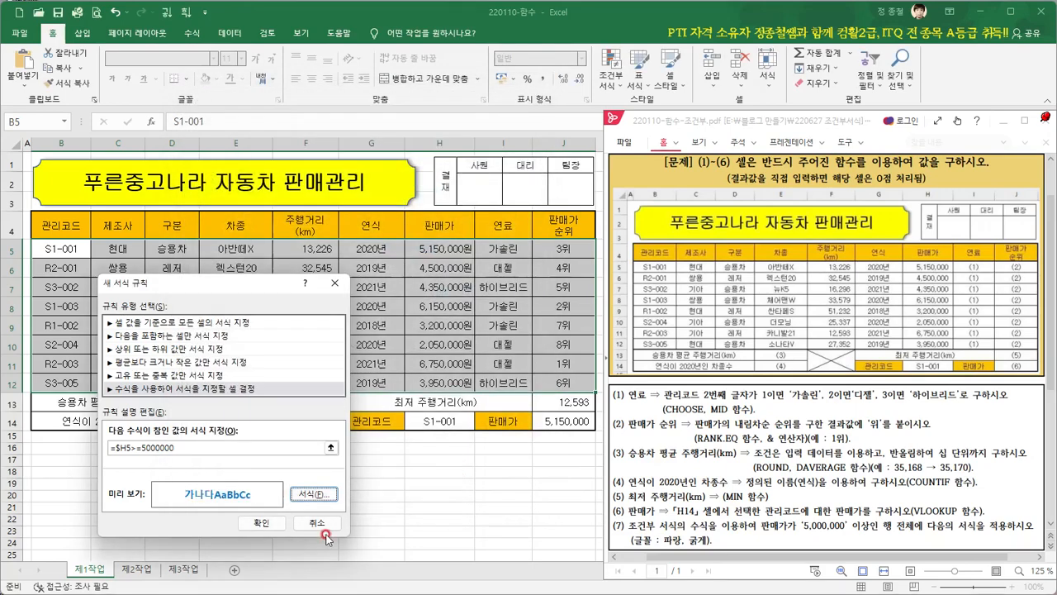
pyautogui.click(261, 524)
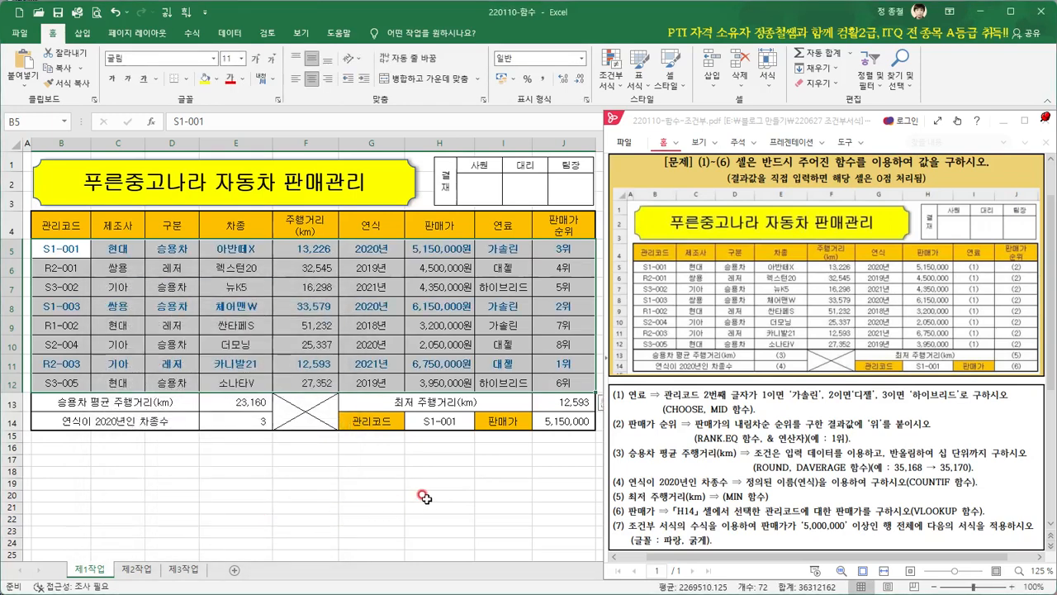
pyautogui.click(425, 499)
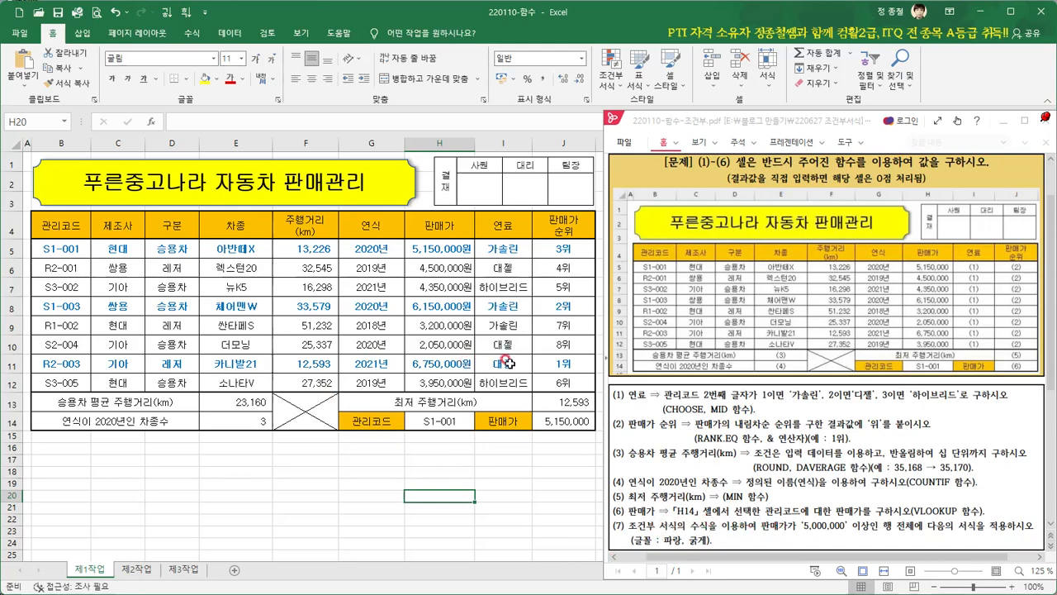
pyautogui.click(522, 506)
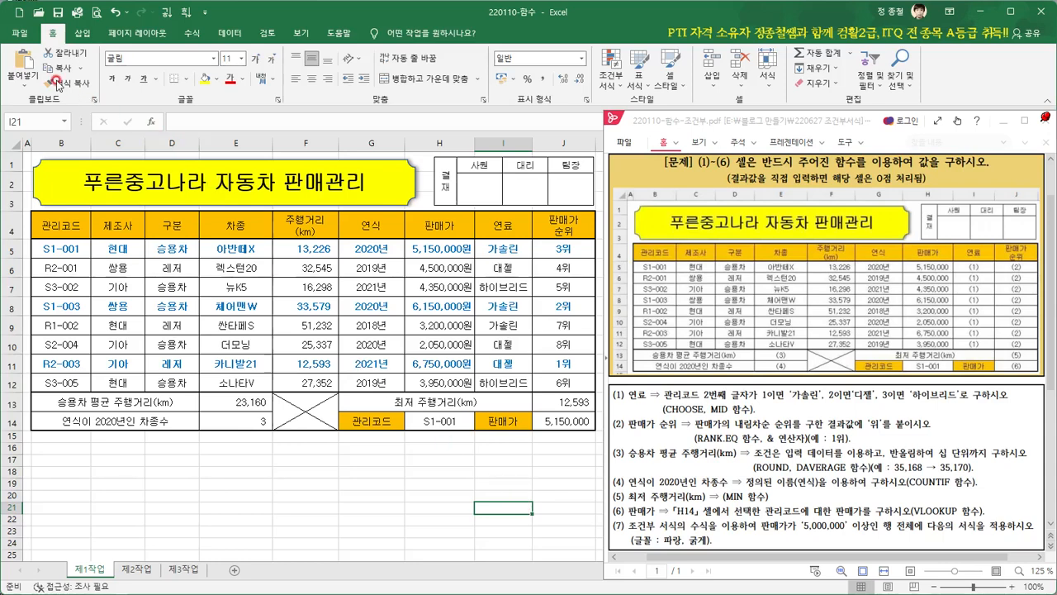
# - Start saving the workbook under another name, with the desktop (바탕 화면) as the destination folder
pyautogui.click(16, 33)
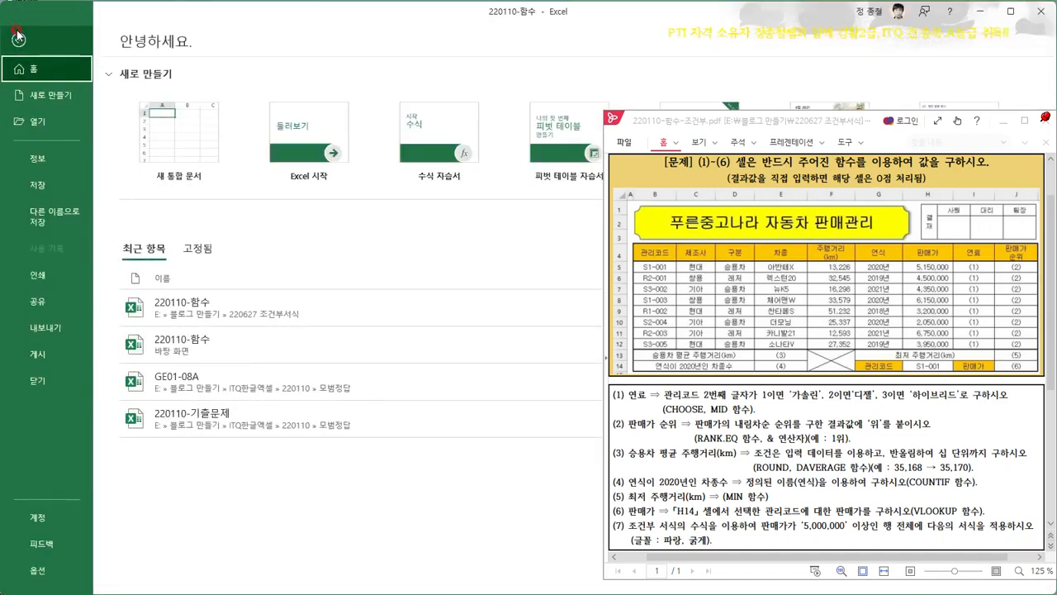
pyautogui.click(65, 219)
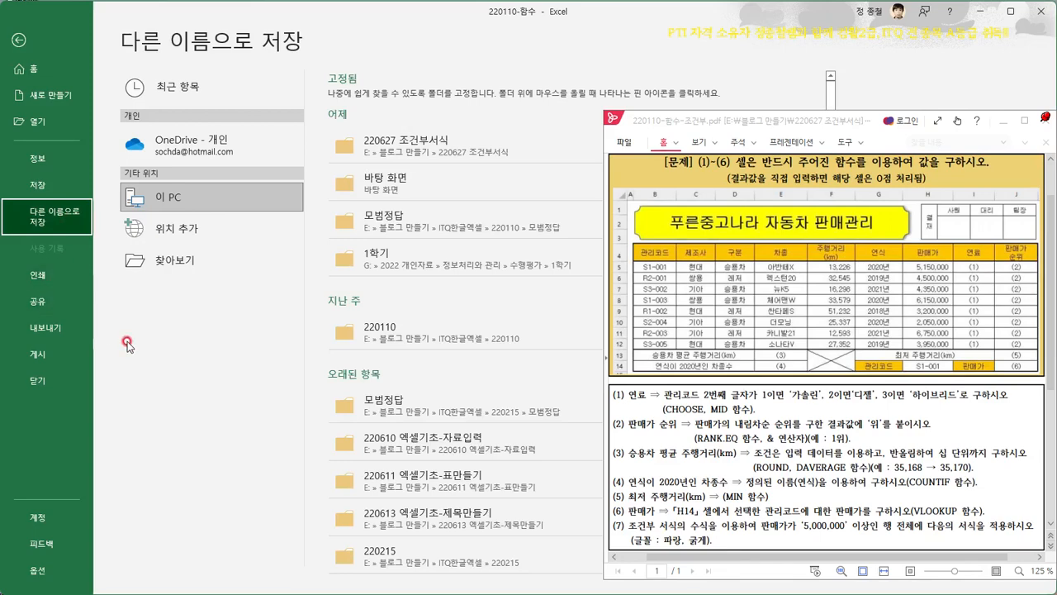
pyautogui.click(166, 270)
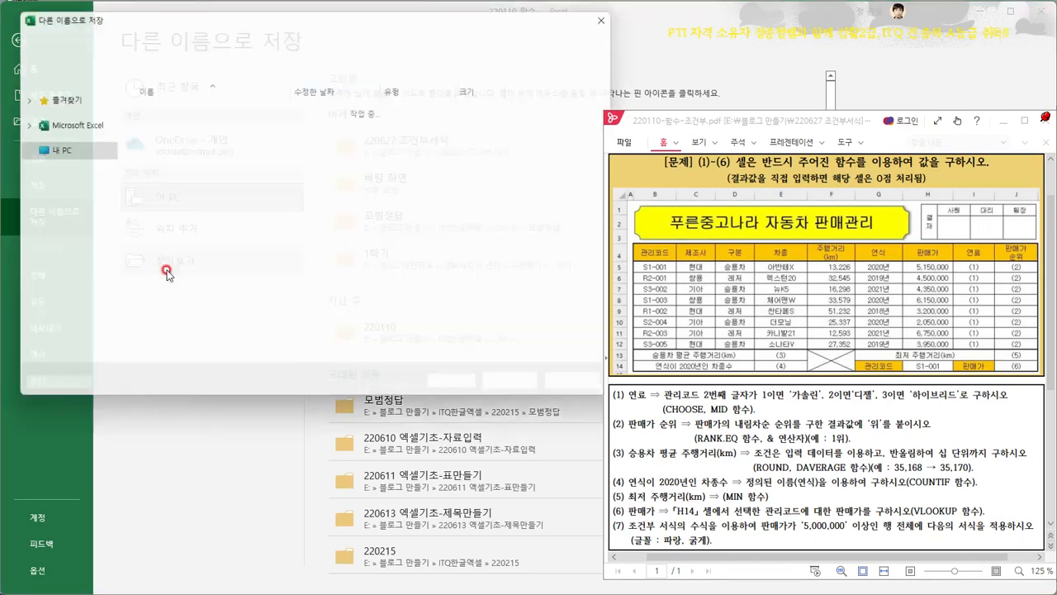
pyautogui.click(58, 154)
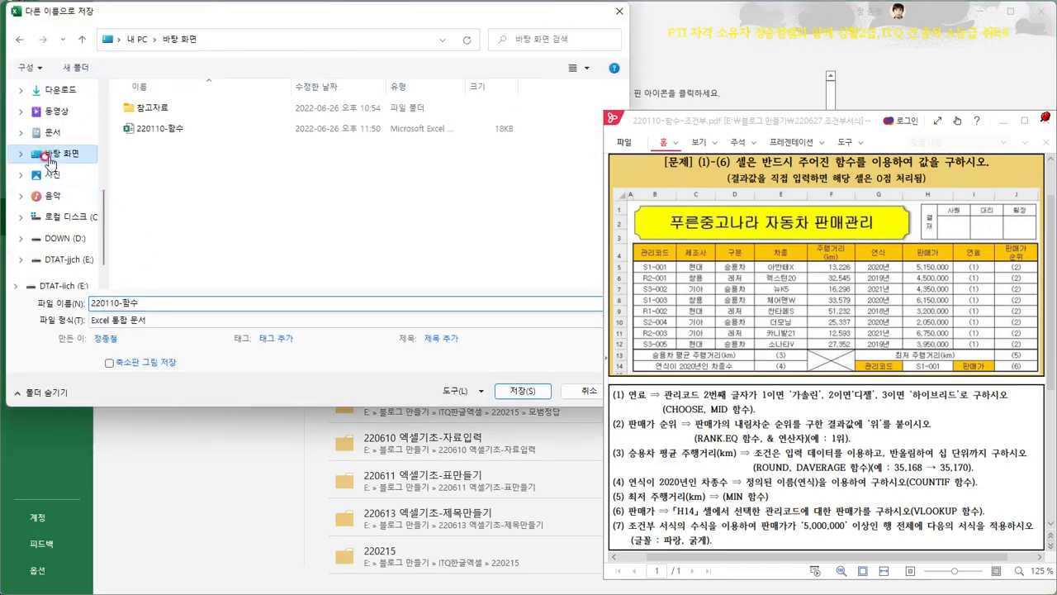
# - Replace 함수 in the file name so it reads 220110-조건부서식, and save the workbook
pyautogui.click(123, 309)
pyautogui.doubleClick(120, 302)
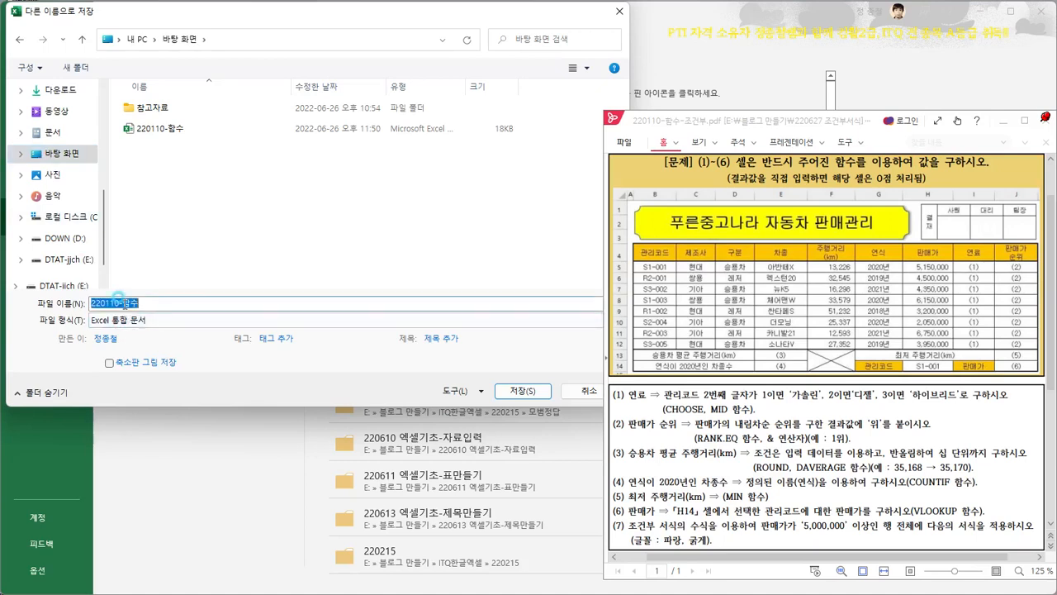
pyautogui.moveTo(121, 302); pyautogui.dragTo(167, 305)
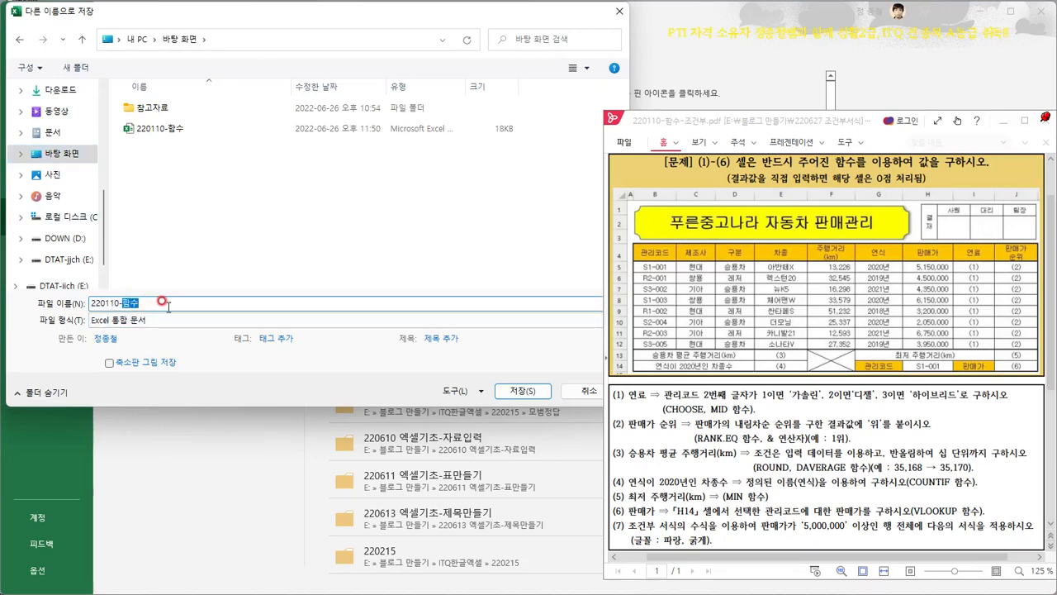
pyautogui.write('조건부서식')
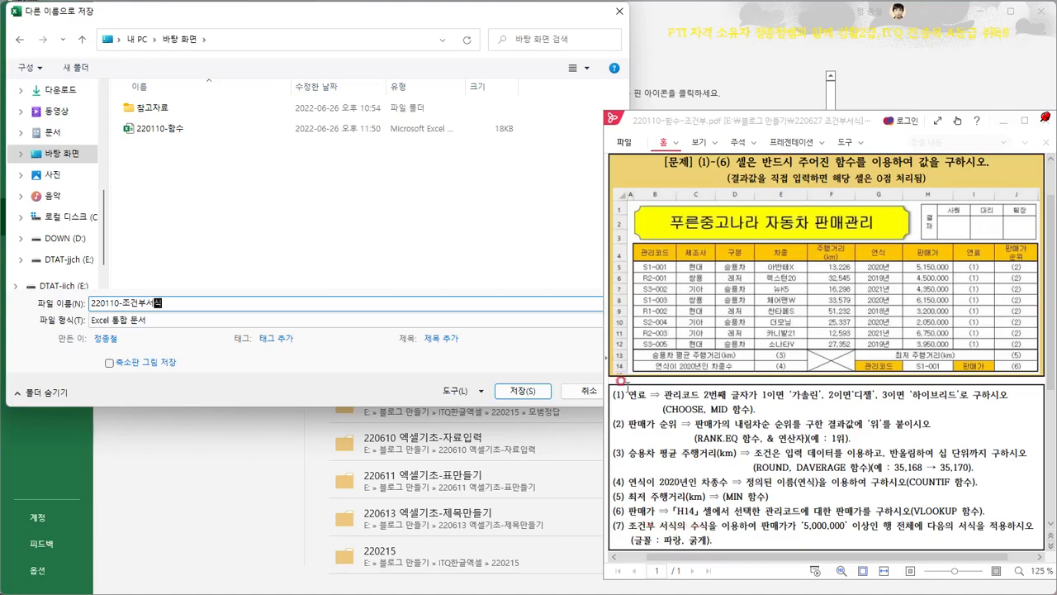
pyautogui.click(513, 391)
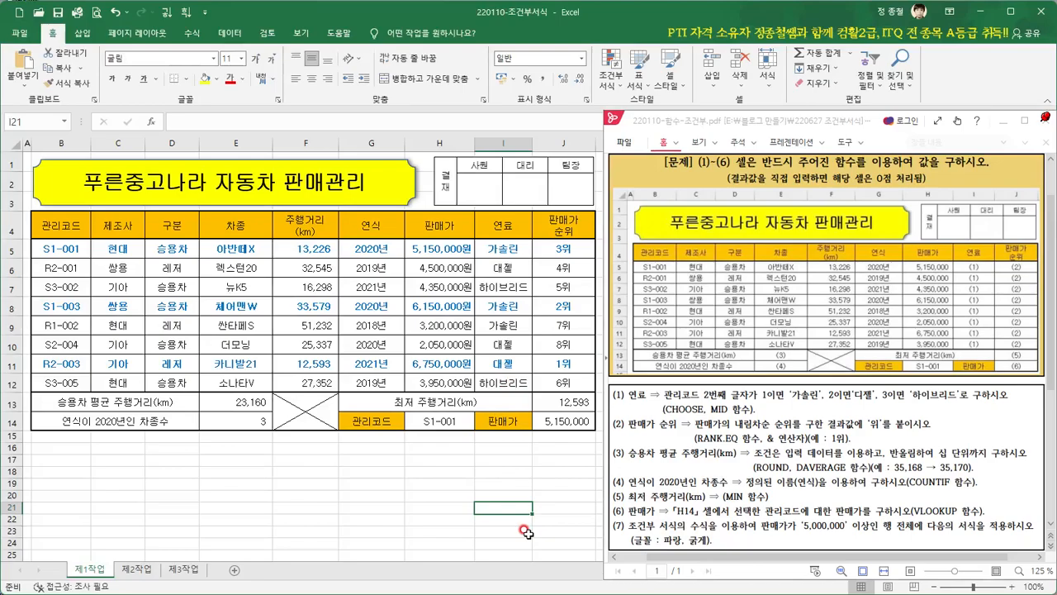